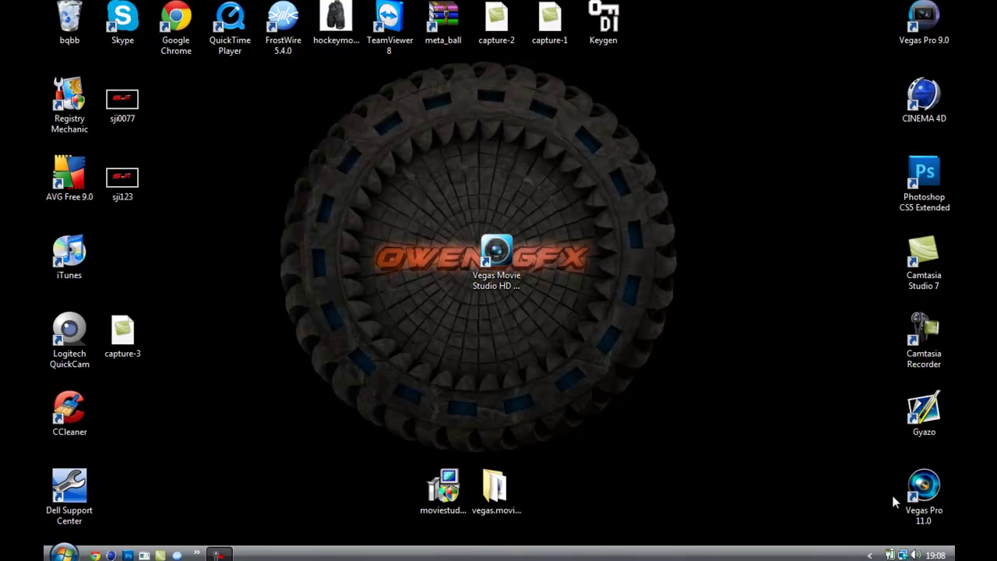
{"action": "left_click", "coordinate": [512, 267]}
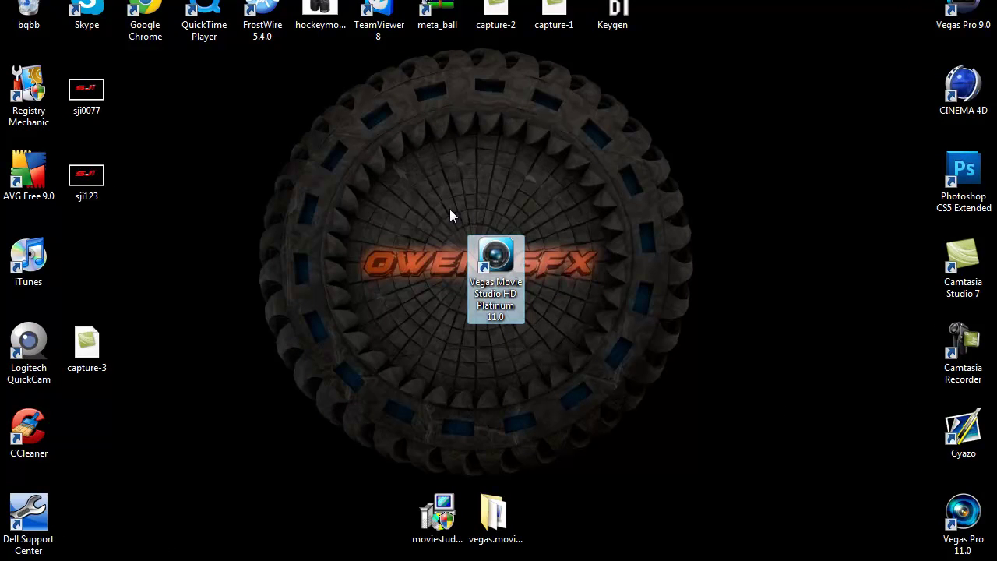
{"action": "left_click_drag", "start_coordinate": [454, 214], "coordinate": [535, 336]}
{"action": "left_click", "coordinate": [565, 374]}
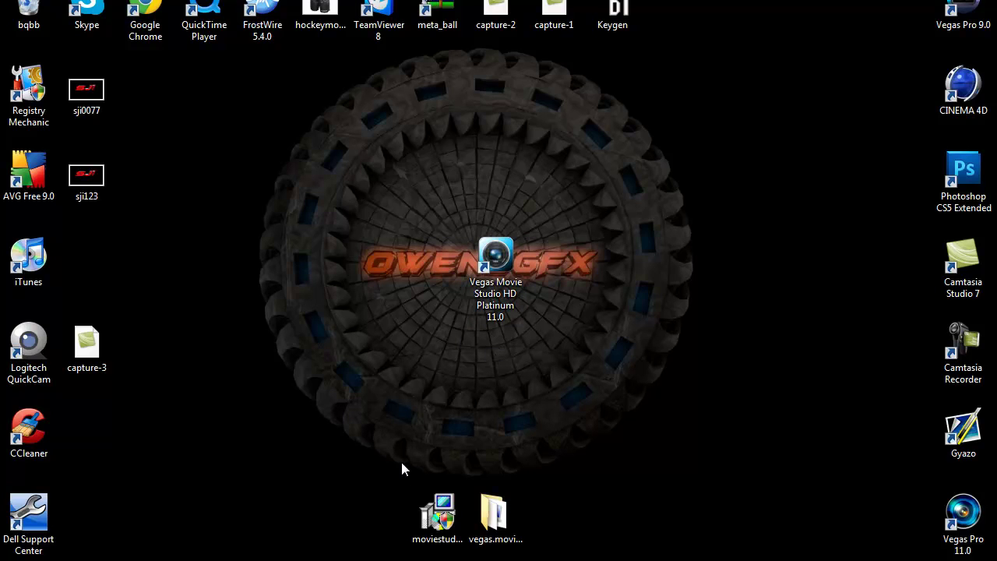
{"action": "left_click_drag", "start_coordinate": [391, 461], "coordinate": [472, 559]}
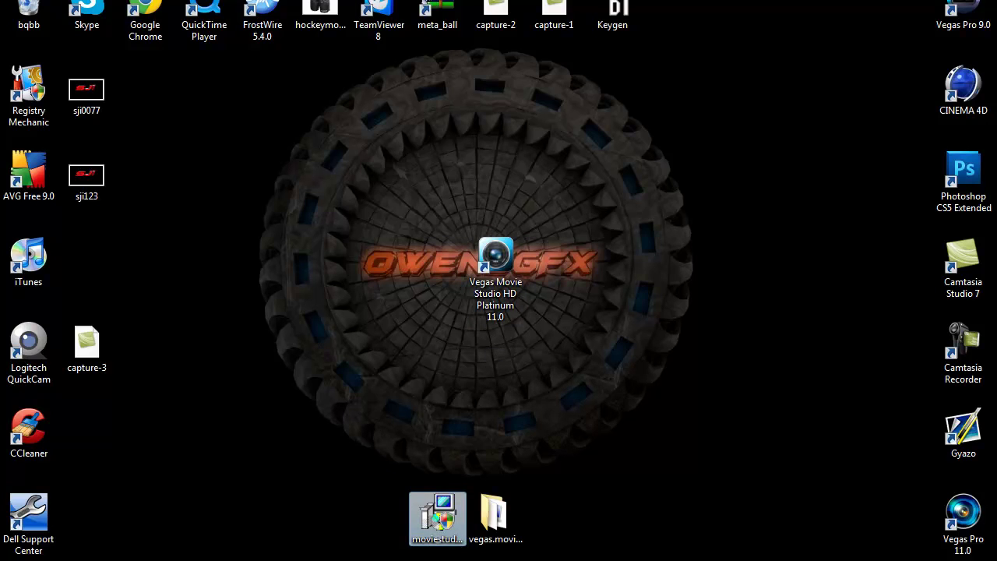
{"action": "mouse_move", "coordinate": [548, 554]}
{"action": "left_mouse_down"}
{"action": "mouse_move", "coordinate": [469, 492]}
{"action": "mouse_move", "coordinate": [488, 490]}
{"action": "mouse_move", "coordinate": [474, 473]}
{"action": "left_mouse_up"}
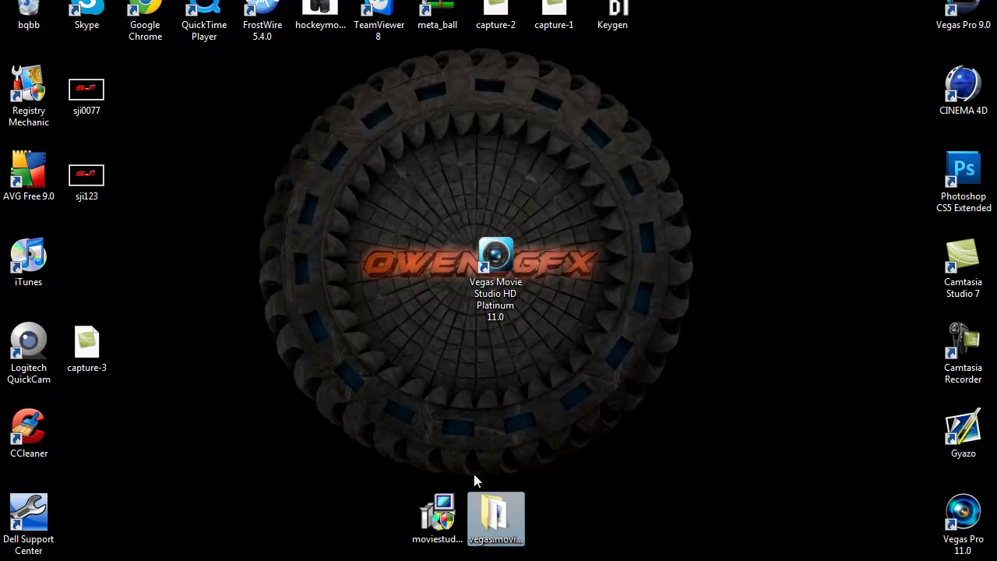
{"action": "left_click", "coordinate": [515, 449]}
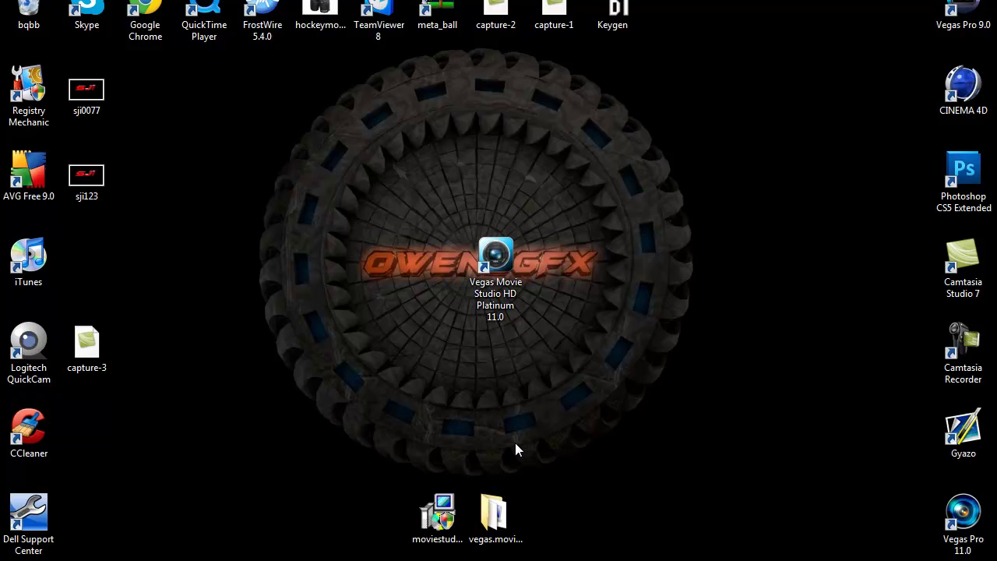
{"action": "left_click_drag", "start_coordinate": [400, 467], "coordinate": [468, 558]}
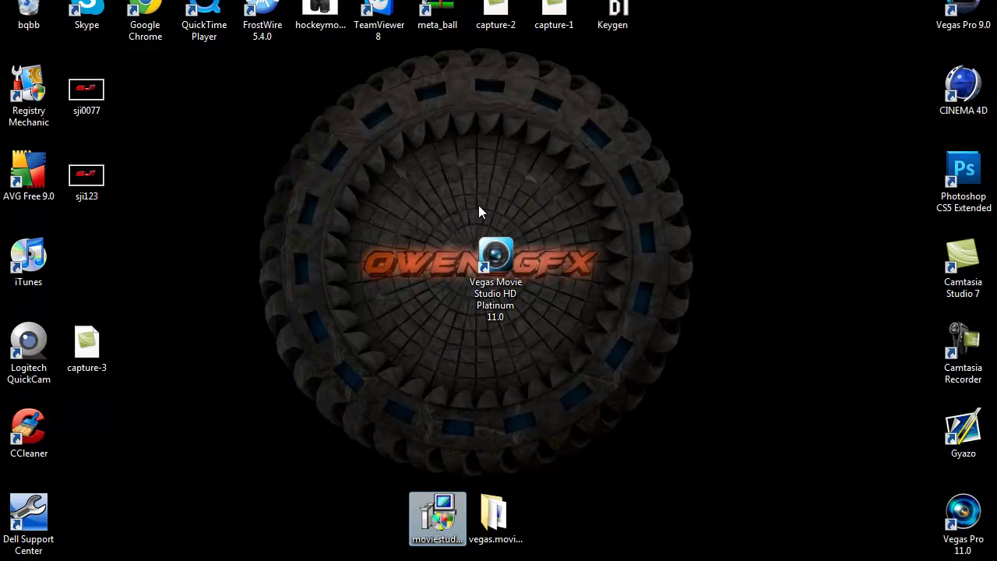
{"action": "left_click_drag", "start_coordinate": [466, 201], "coordinate": [525, 351]}
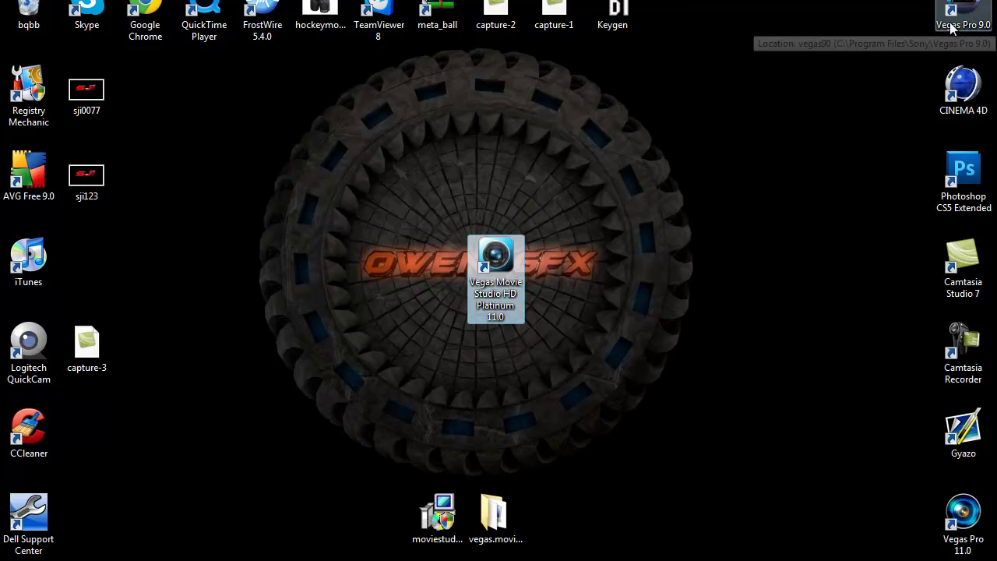
{"action": "left_click_drag", "start_coordinate": [399, 471], "coordinate": [470, 555]}
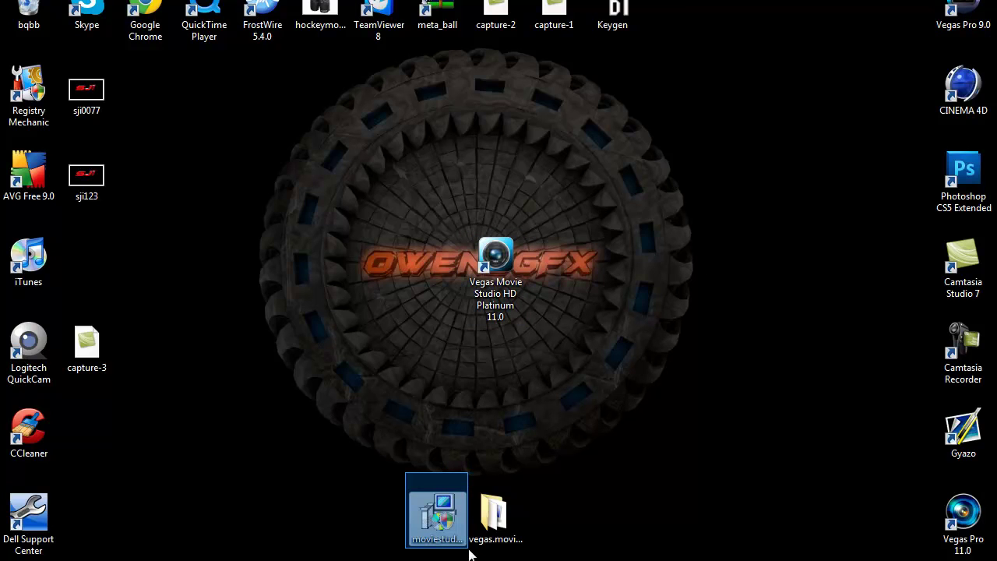
{"action": "left_click_drag", "start_coordinate": [469, 549], "coordinate": [468, 549]}
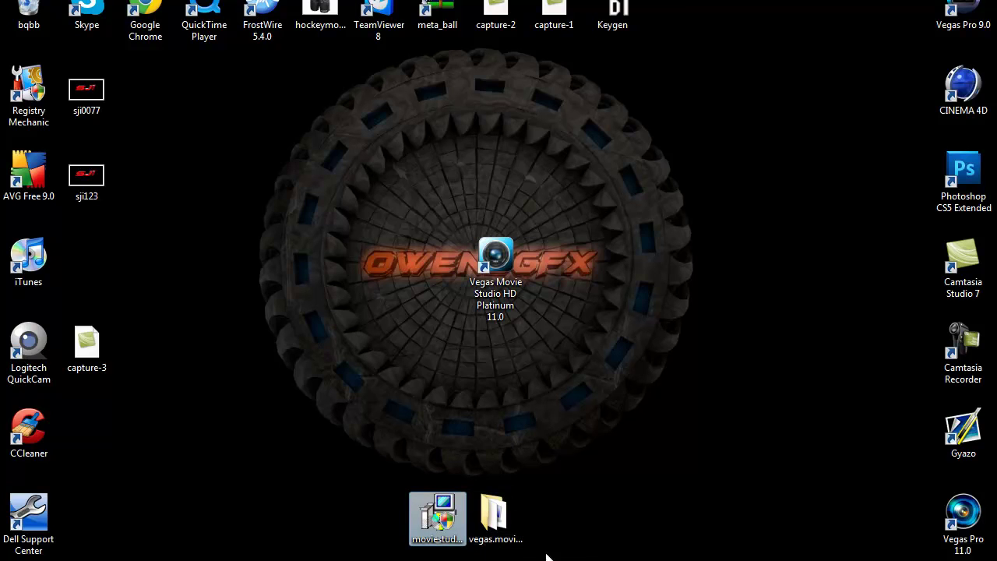
{"action": "left_click_drag", "start_coordinate": [530, 539], "coordinate": [481, 488]}
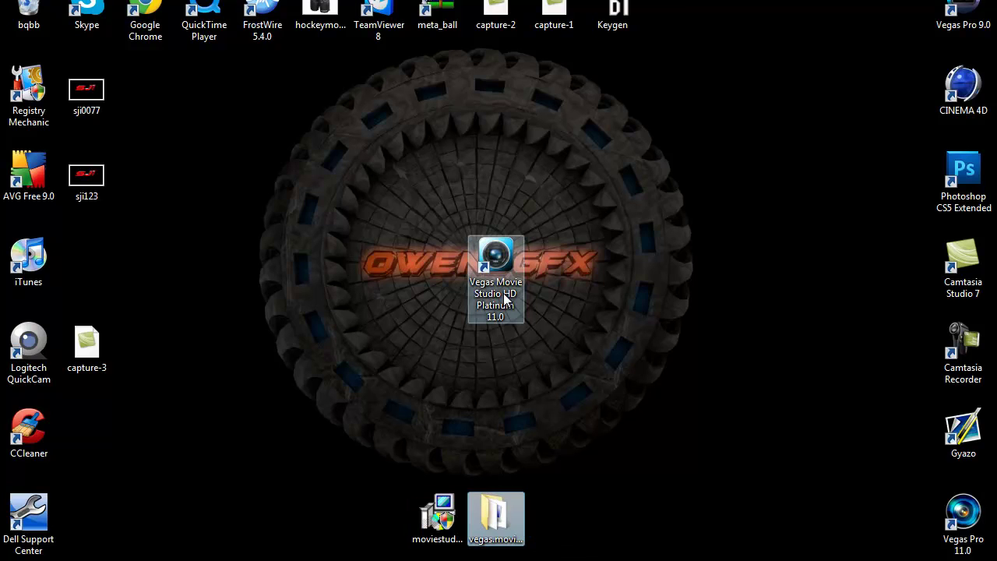
Open the vegas.movie.studio.hd.platinum.11.0-mpt folder, run its application as administrator, and dismiss the color scheme prompt
{"action": "double_click", "coordinate": [493, 540]}
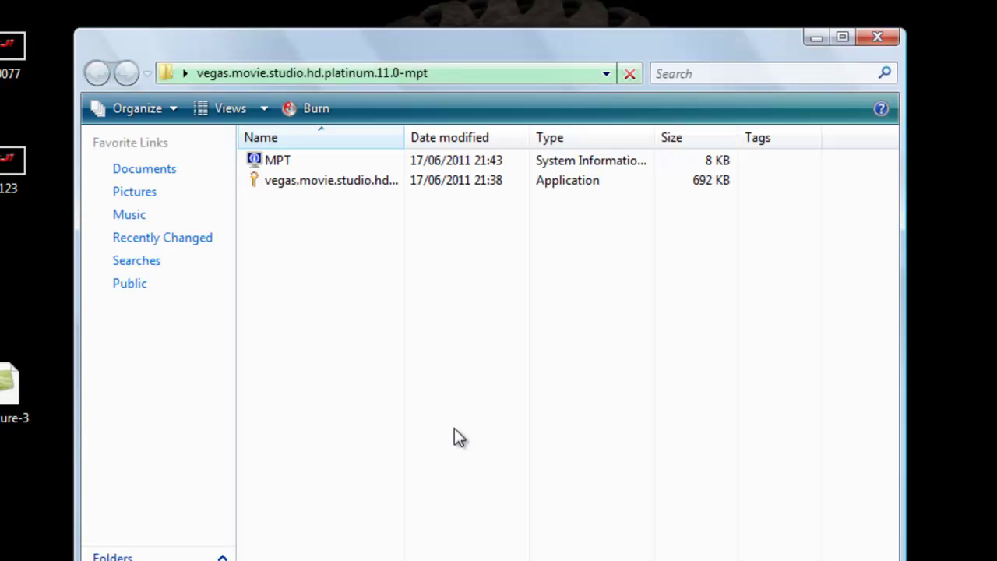
{"action": "left_click", "coordinate": [370, 178]}
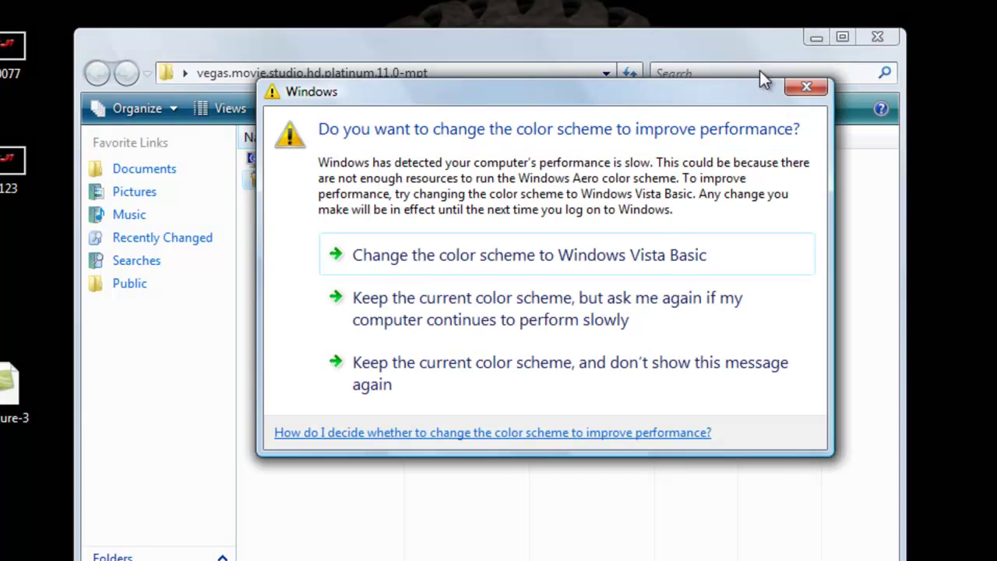
{"action": "left_click", "coordinate": [794, 87]}
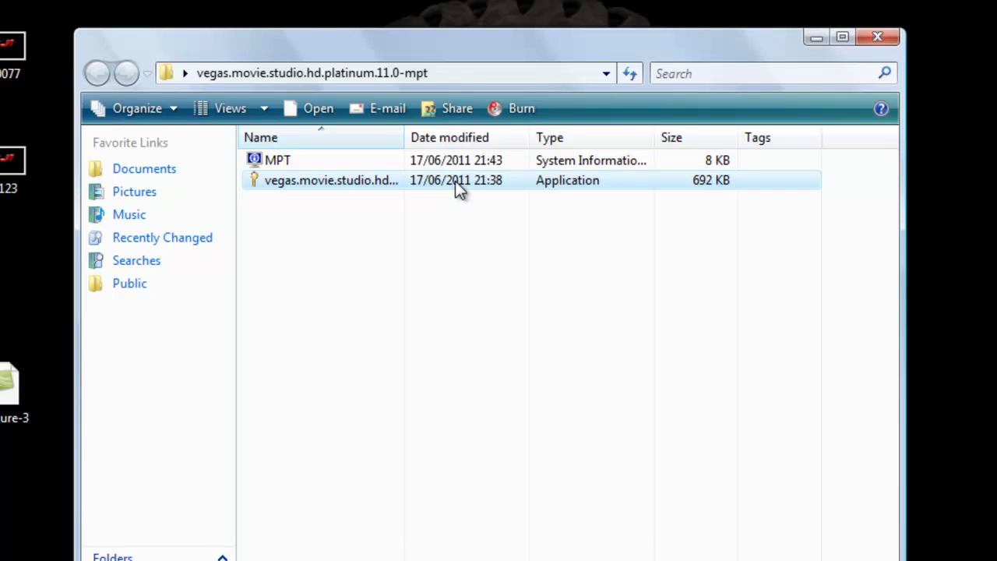
{"action": "right_click", "coordinate": [460, 191]}
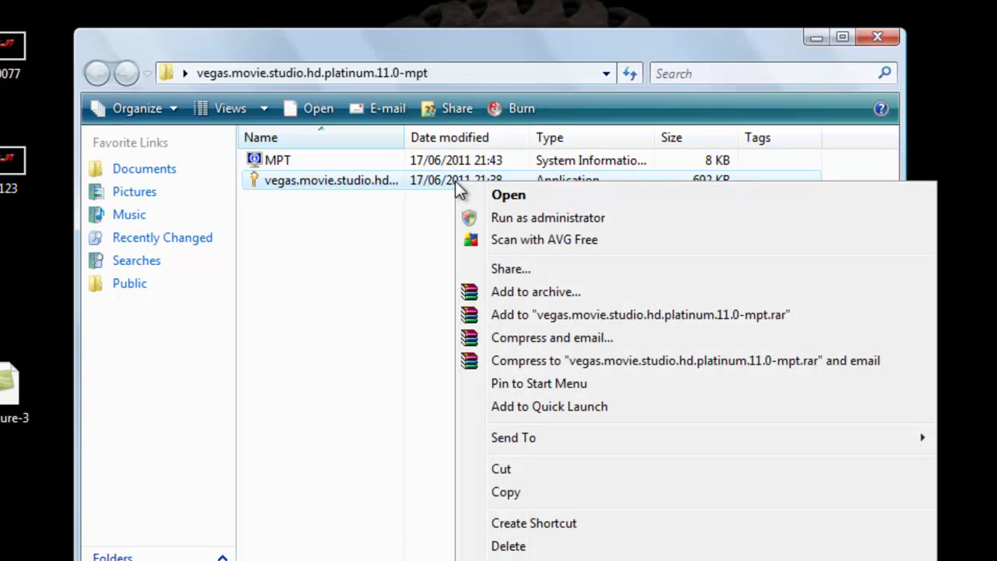
{"action": "left_click", "coordinate": [470, 217]}
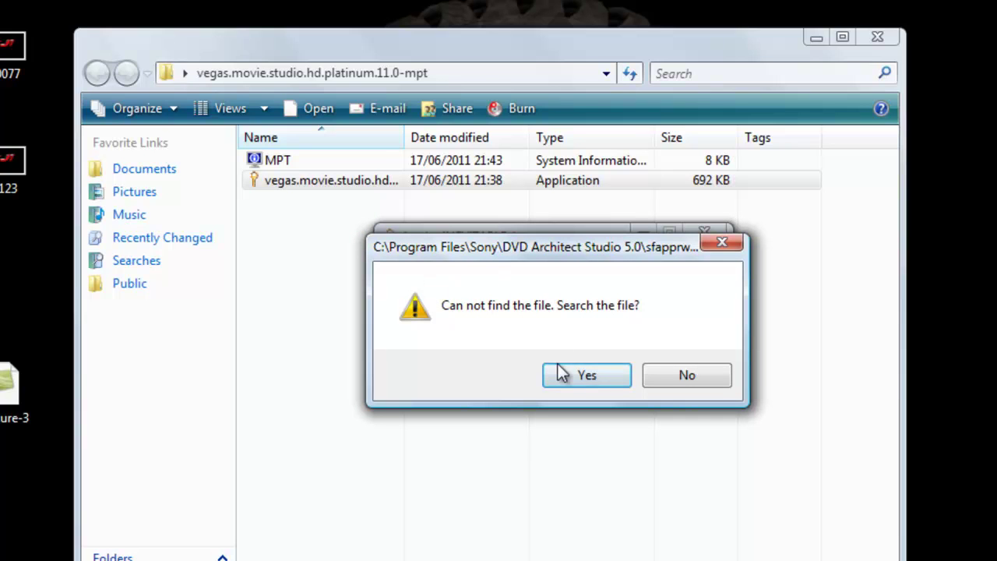
{"action": "left_click", "coordinate": [564, 379]}
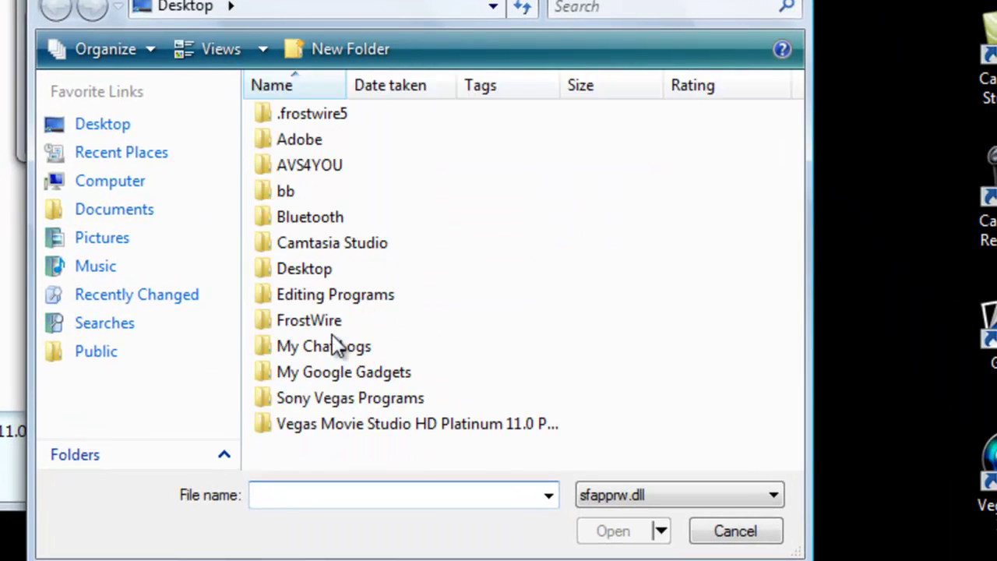
{"action": "left_click", "coordinate": [112, 184]}
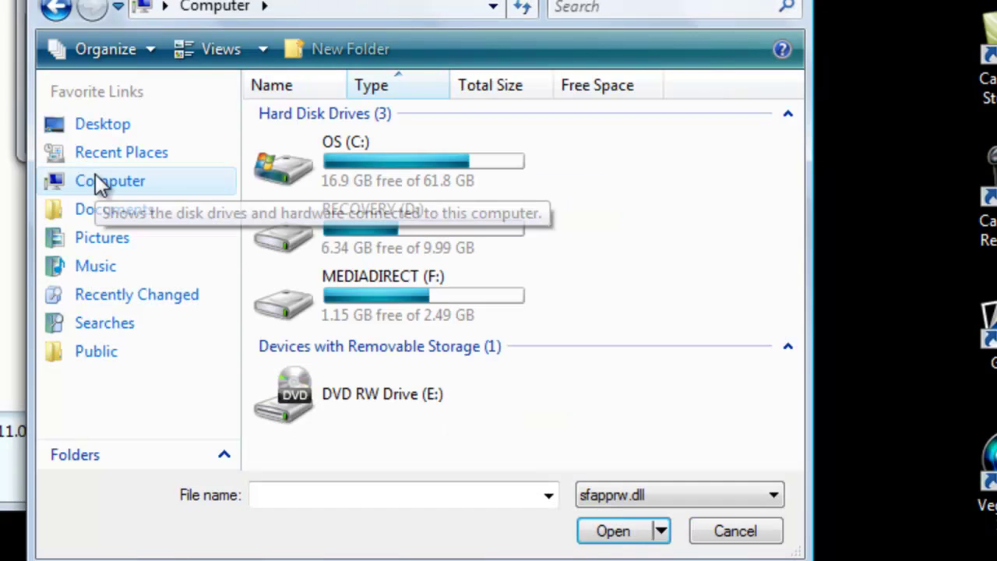
{"action": "double_click", "coordinate": [444, 182]}
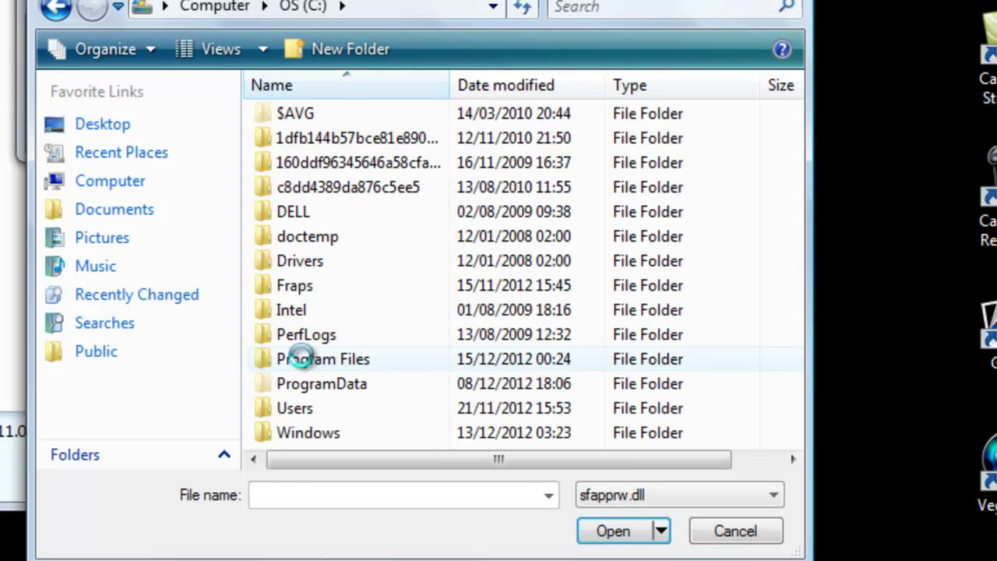
{"action": "double_click", "coordinate": [307, 362]}
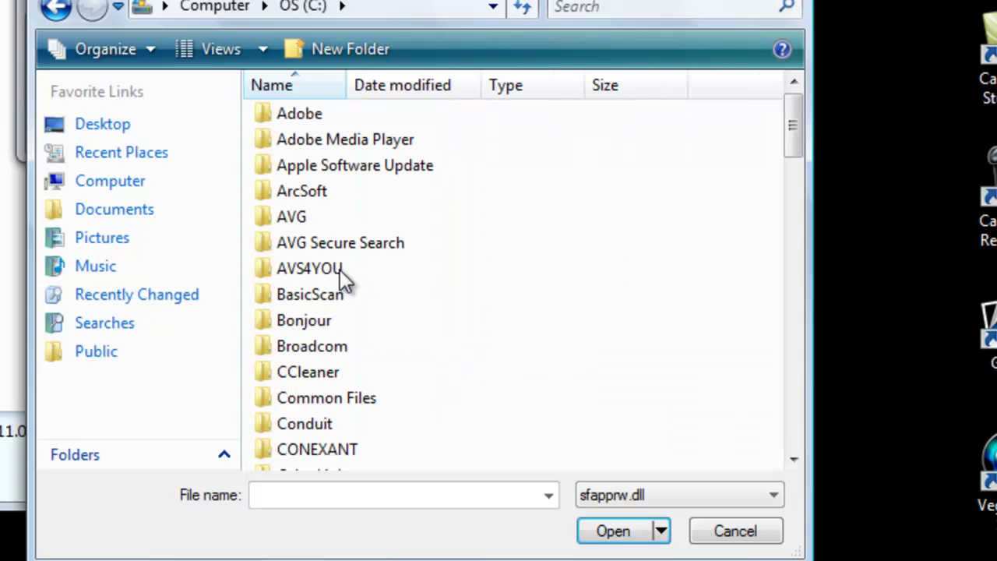
{"action": "key", "text": "s"}
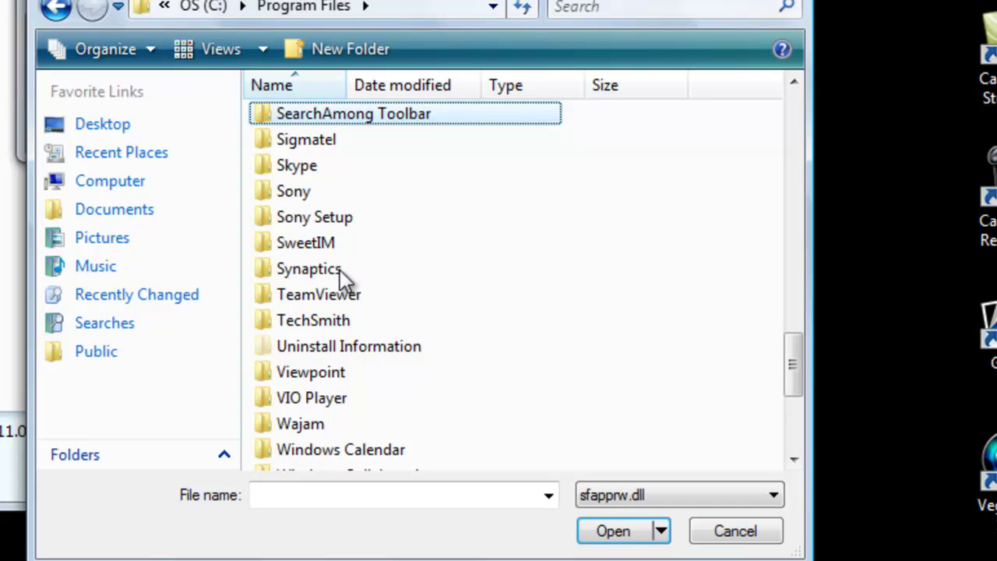
{"action": "key", "text": "s"}
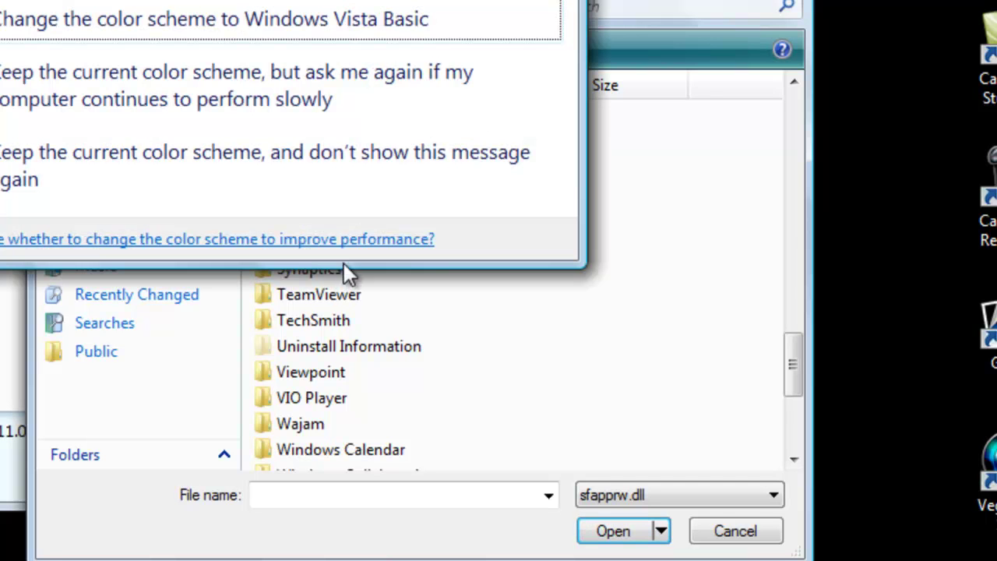
{"action": "left_click", "coordinate": [372, 78]}
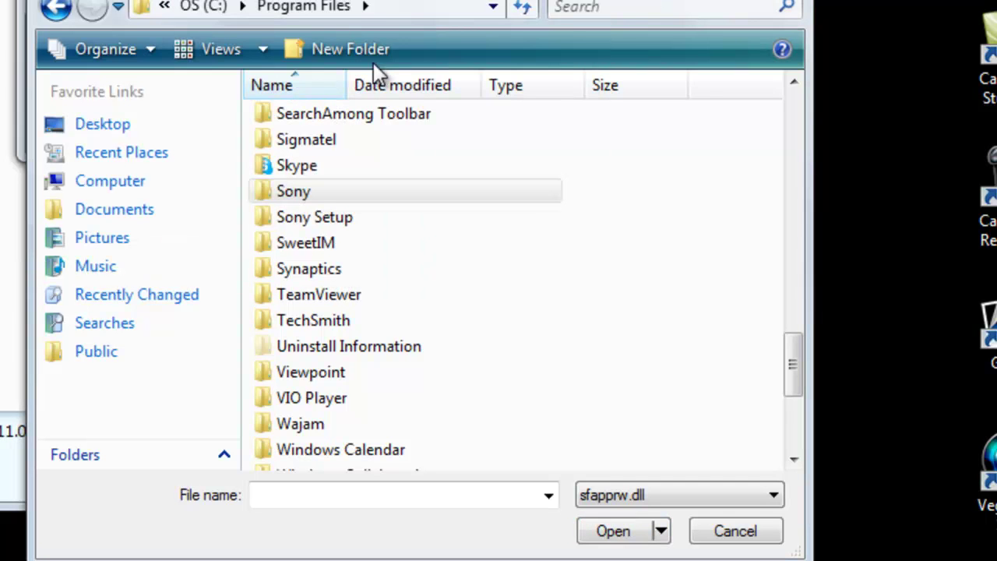
{"action": "left_click", "coordinate": [313, 189]}
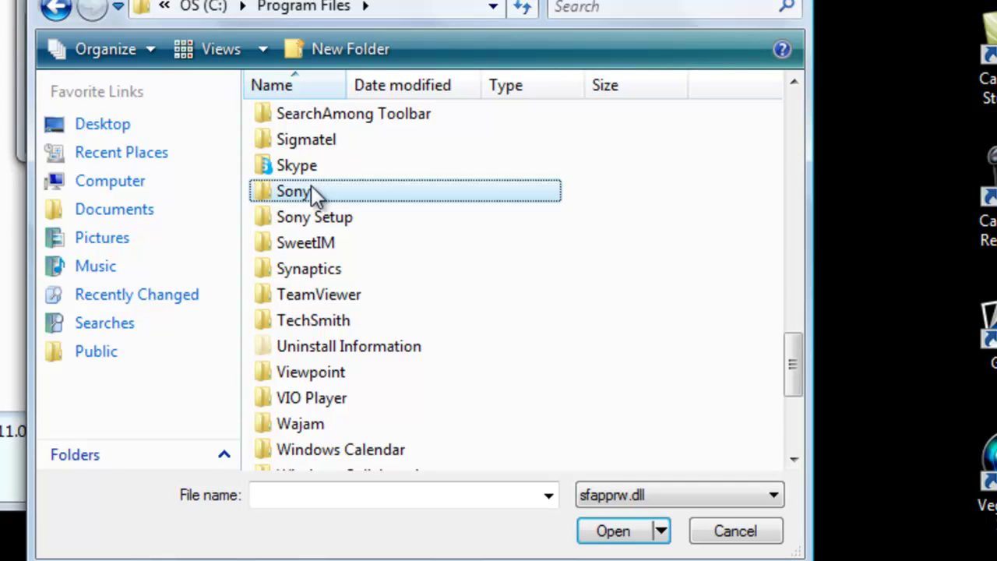
{"action": "double_click", "coordinate": [310, 191]}
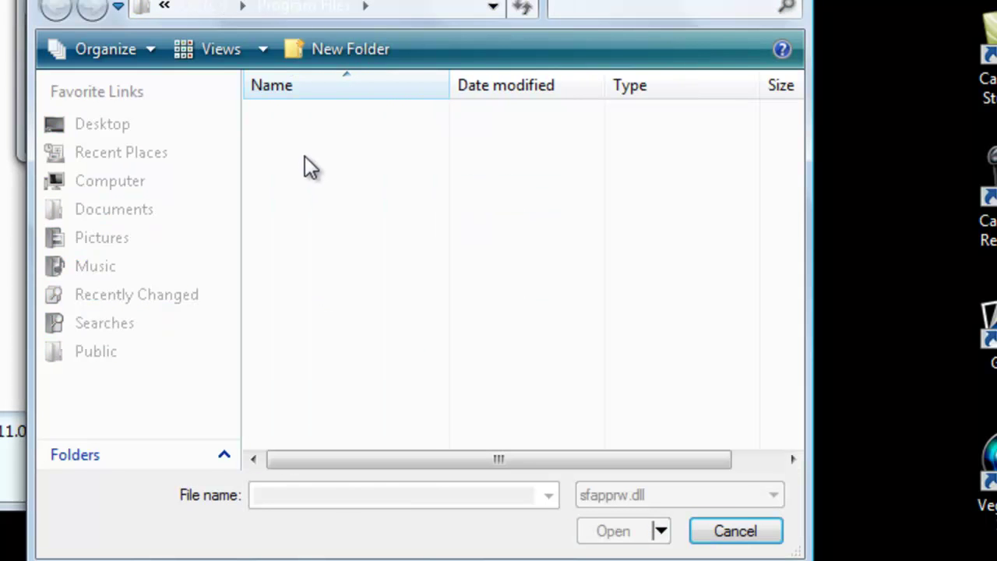
{"action": "left_click", "coordinate": [337, 143]}
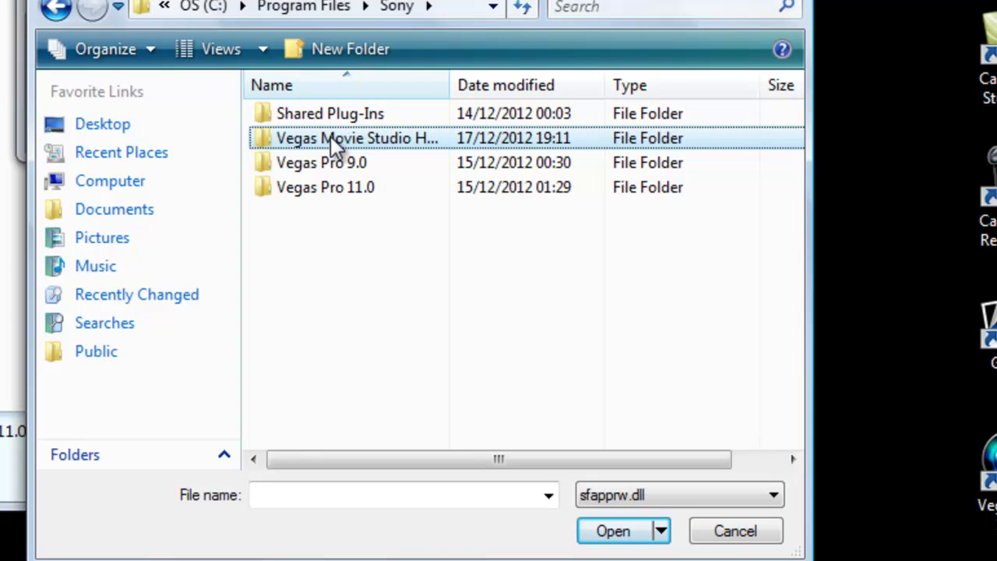
{"action": "left_click", "coordinate": [639, 546]}
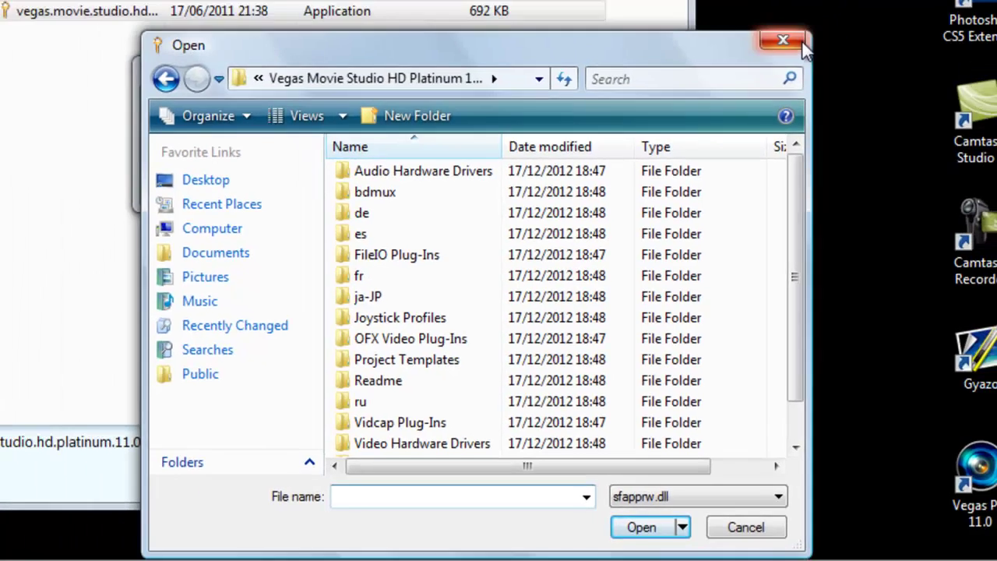
{"action": "left_click", "coordinate": [787, 0]}
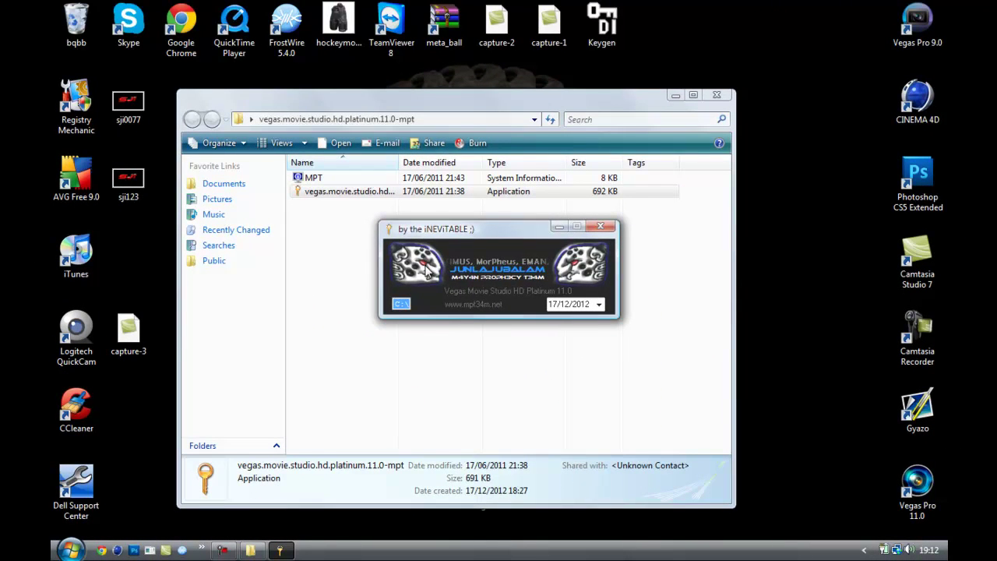
Run the patcher for Vegas Movie Studio HD Platinum 11.0, declining the searches for missing DVD Architect Studio files, and close it and its folder
{"action": "left_click", "coordinate": [428, 268]}
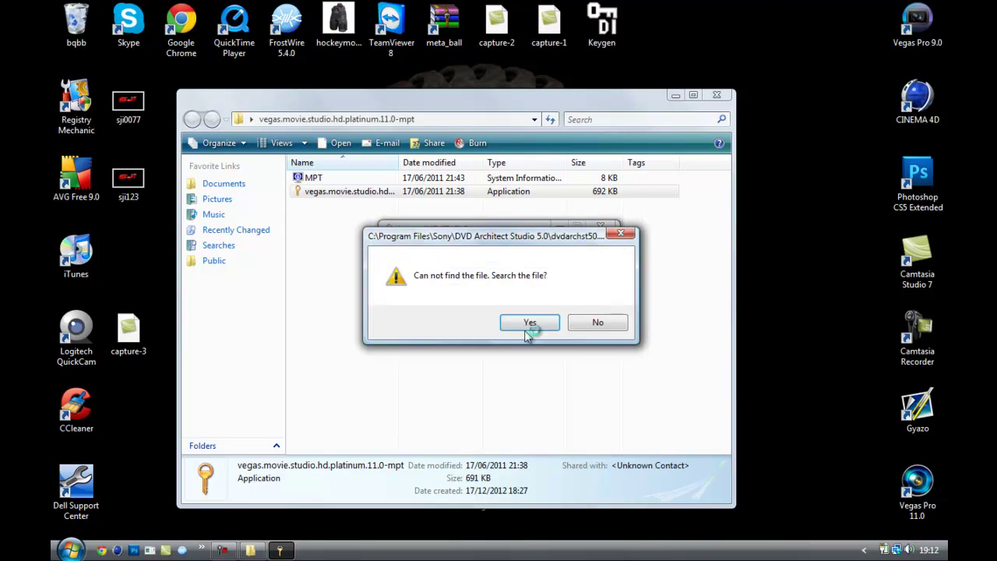
{"action": "left_click", "coordinate": [600, 324]}
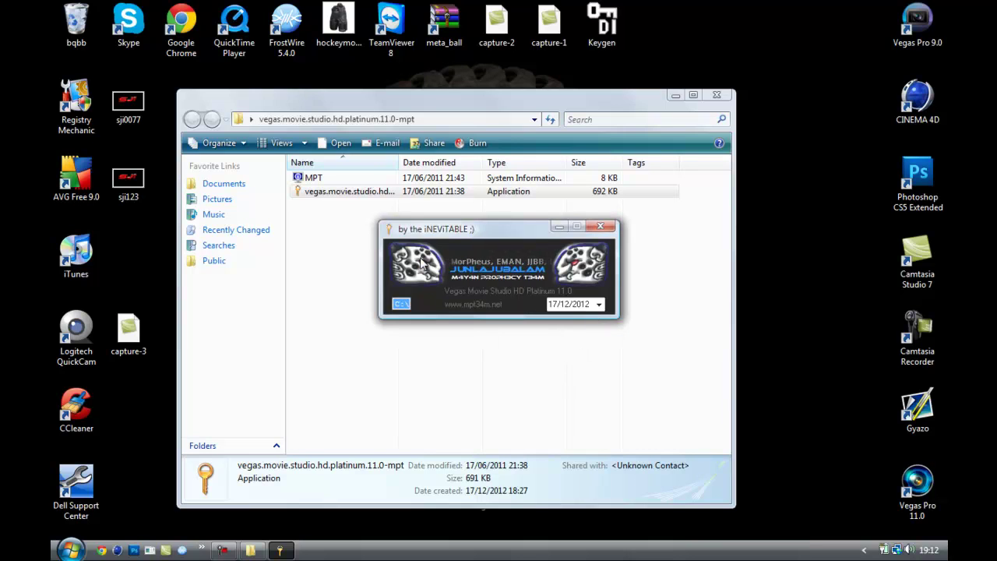
{"action": "left_click", "coordinate": [594, 329]}
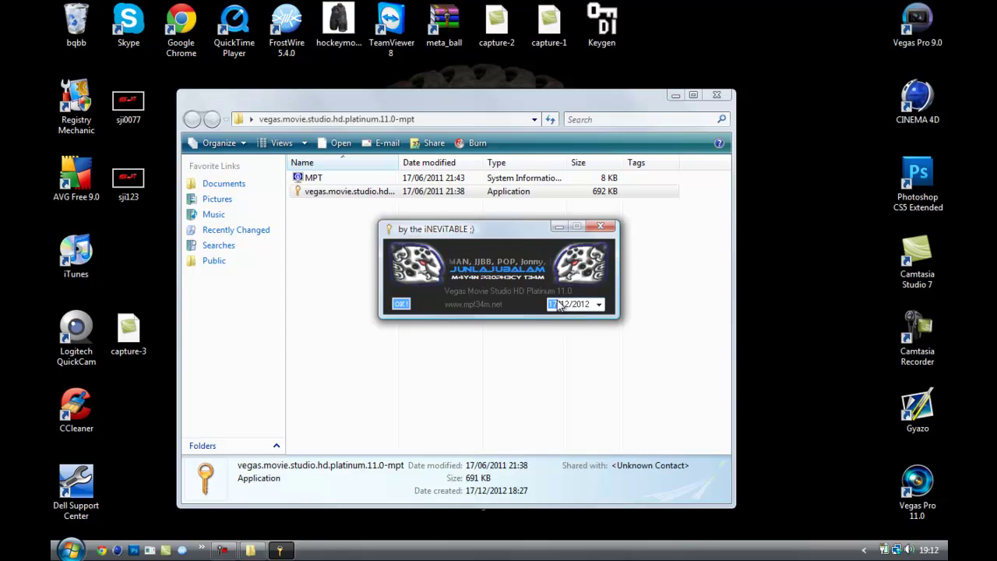
{"action": "left_click", "coordinate": [599, 304]}
{"action": "left_click", "coordinate": [598, 304]}
{"action": "left_click", "coordinate": [601, 227]}
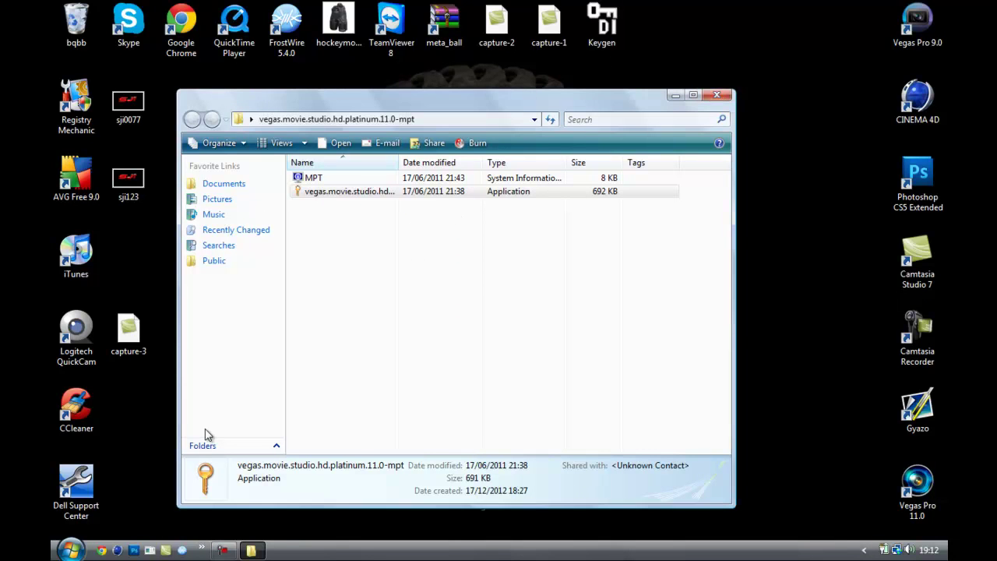
{"action": "left_click", "coordinate": [717, 94]}
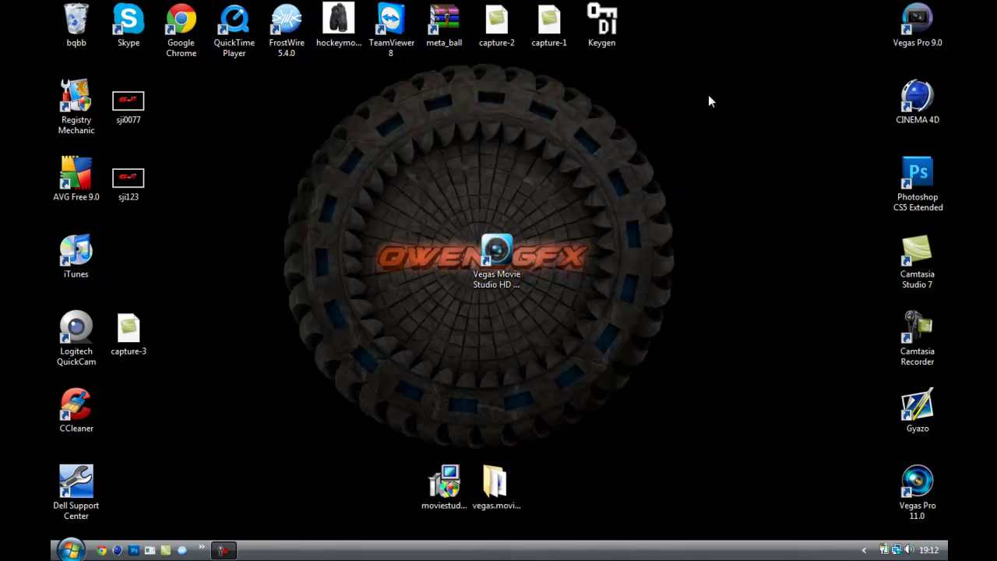
Launch Vegas Movie Studio HD Platinum 11.0 from the desktop and dismiss the color scheme prompt without changing the scheme
{"action": "left_click_drag", "start_coordinate": [427, 199], "coordinate": [501, 261]}
{"action": "double_click", "coordinate": [501, 261]}
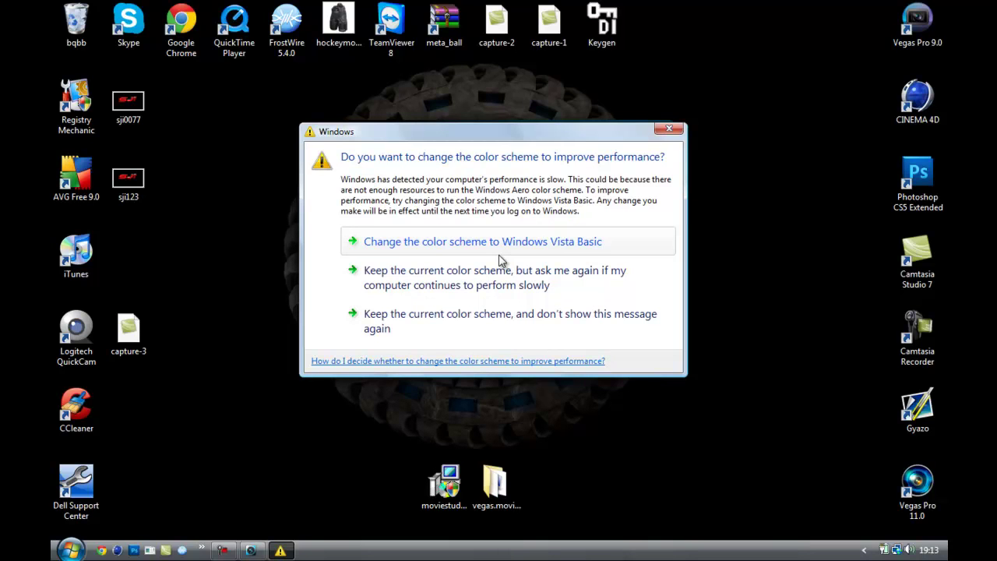
{"action": "left_click", "coordinate": [672, 128]}
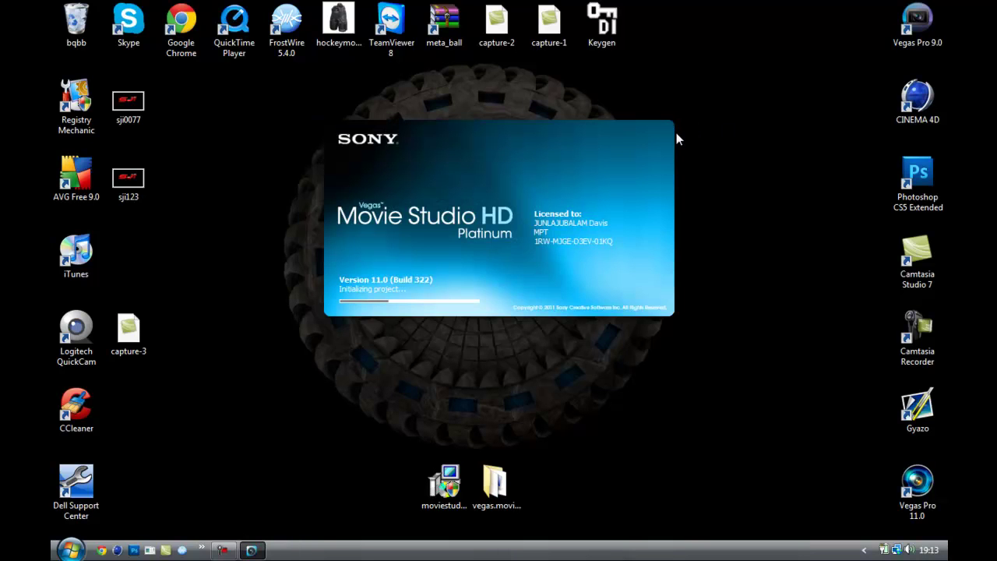